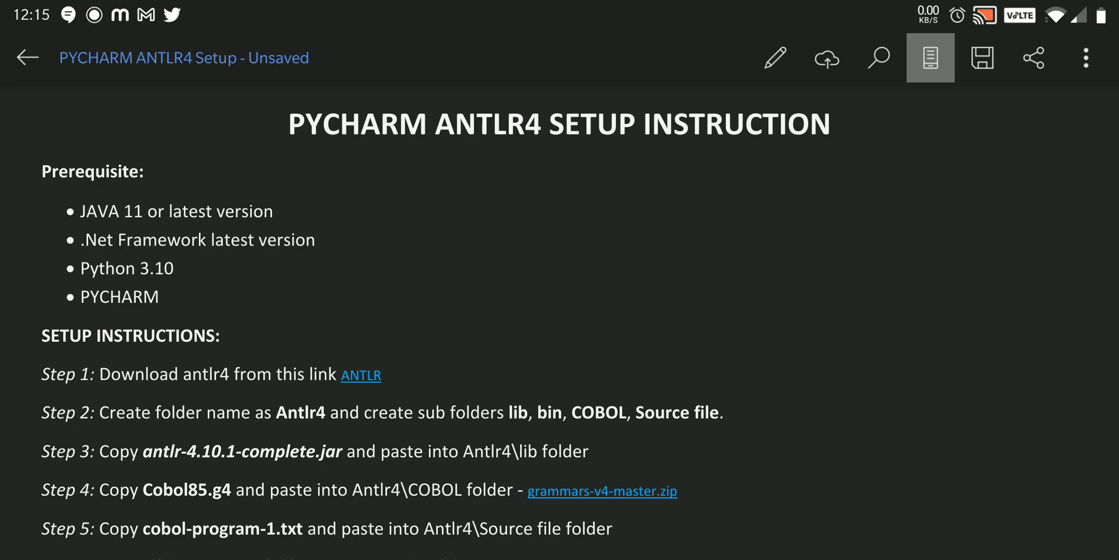
{"action": "left_click_drag", "start_coordinate": [962, 437], "coordinate": [962, 332]}
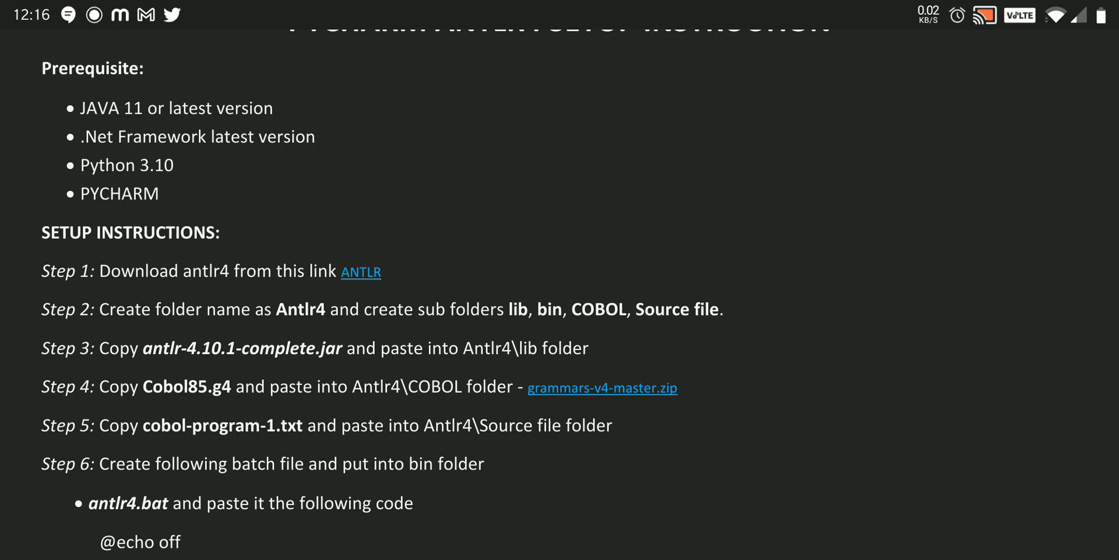
{"action": "scroll", "coordinate": [962, 332], "scroll_direction": "down", "scroll_amount": 5}
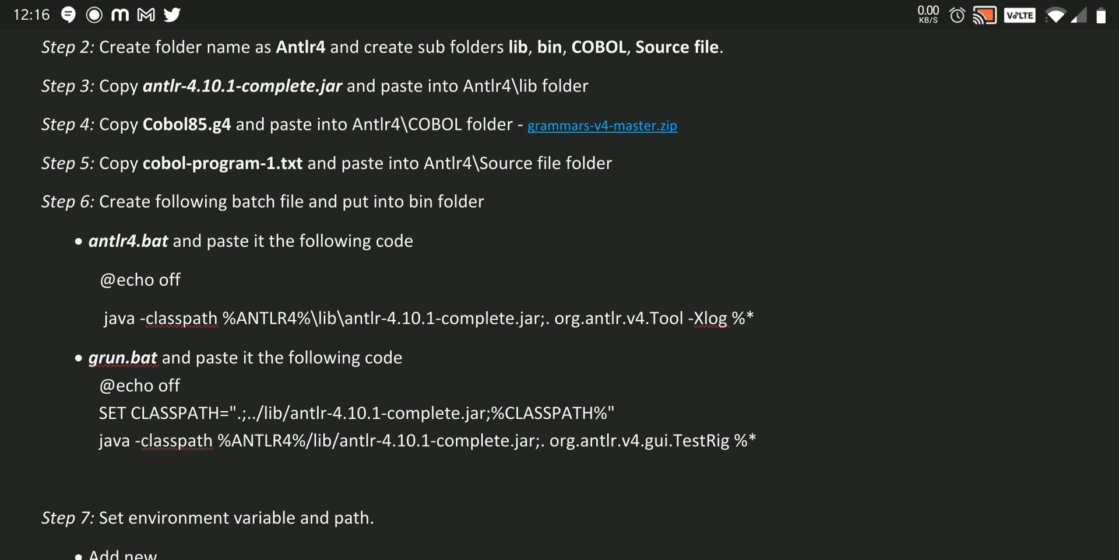
{"action": "left_click_drag", "start_coordinate": [877, 485], "coordinate": [927, 405]}
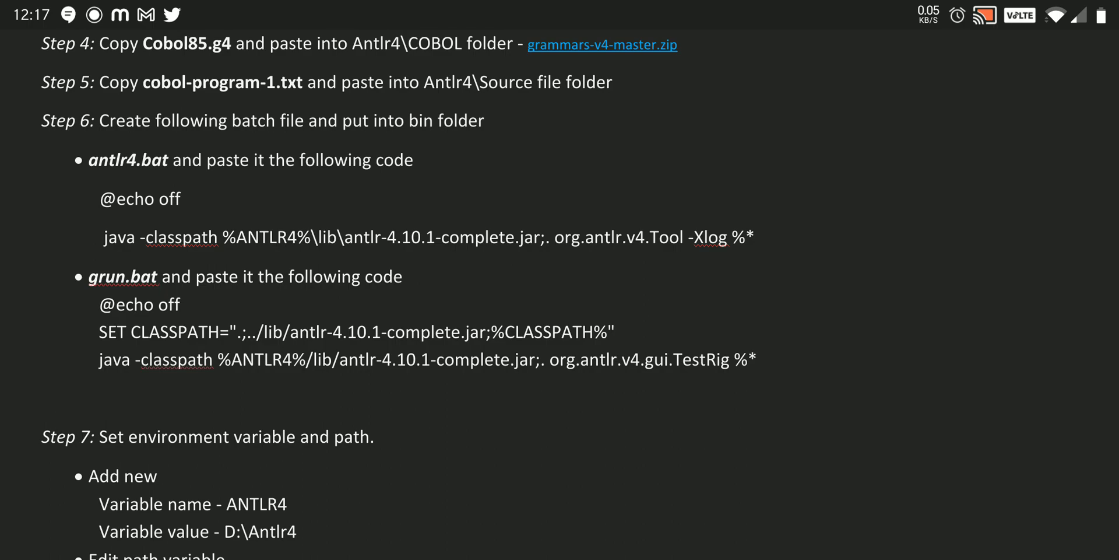
{"action": "scroll", "coordinate": [913, 416], "scroll_direction": "down", "scroll_amount": 5}
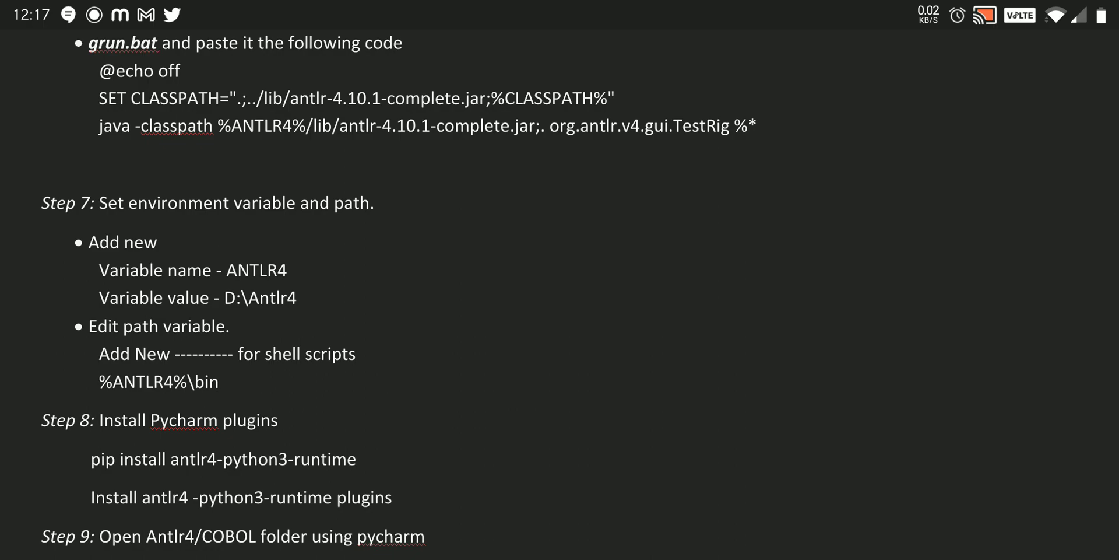
{"action": "scroll", "coordinate": [869, 482], "scroll_direction": "down", "scroll_amount": 4}
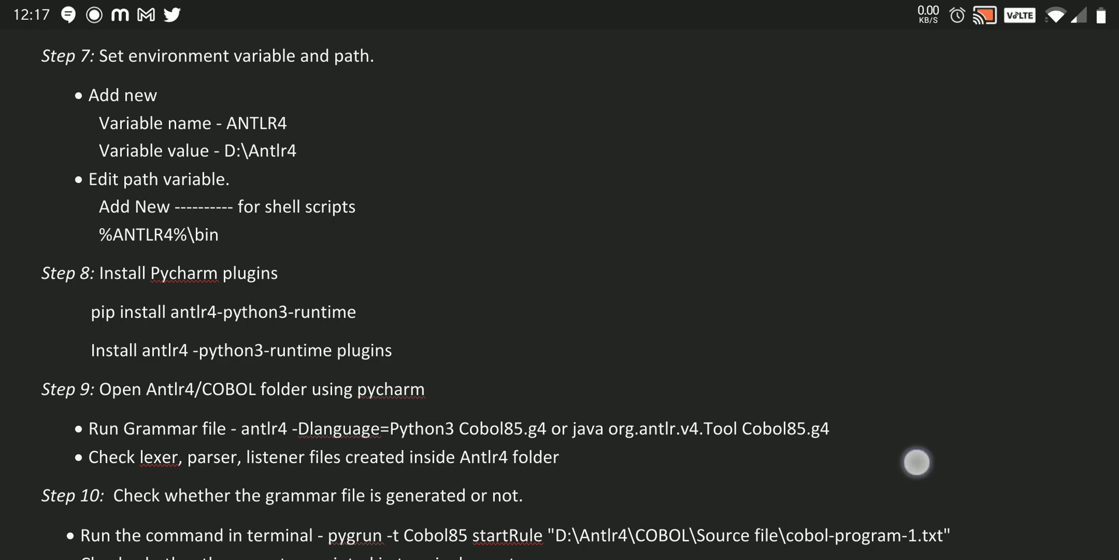
{"action": "scroll", "coordinate": [916, 462], "scroll_direction": "down", "scroll_amount": 3}
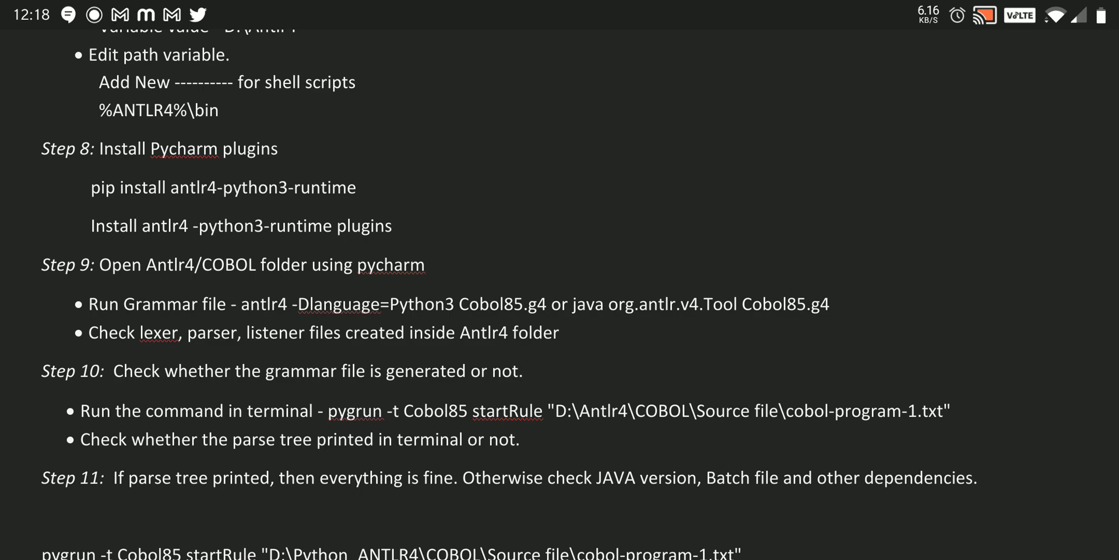
{"action": "scroll", "coordinate": [933, 462], "scroll_direction": "down", "scroll_amount": 3}
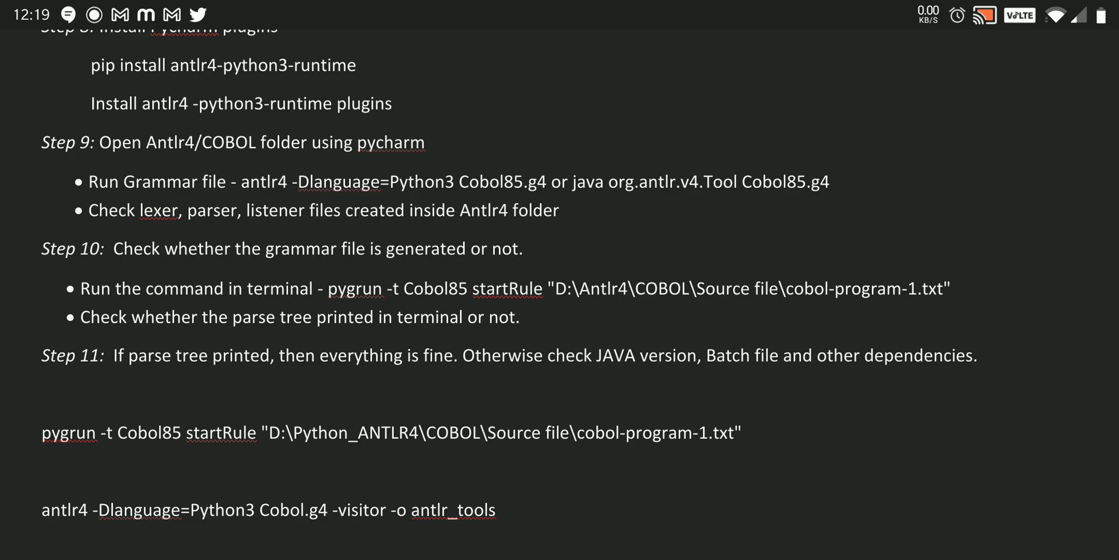
{"action": "scroll", "coordinate": [918, 429], "scroll_direction": "up", "scroll_amount": 10}
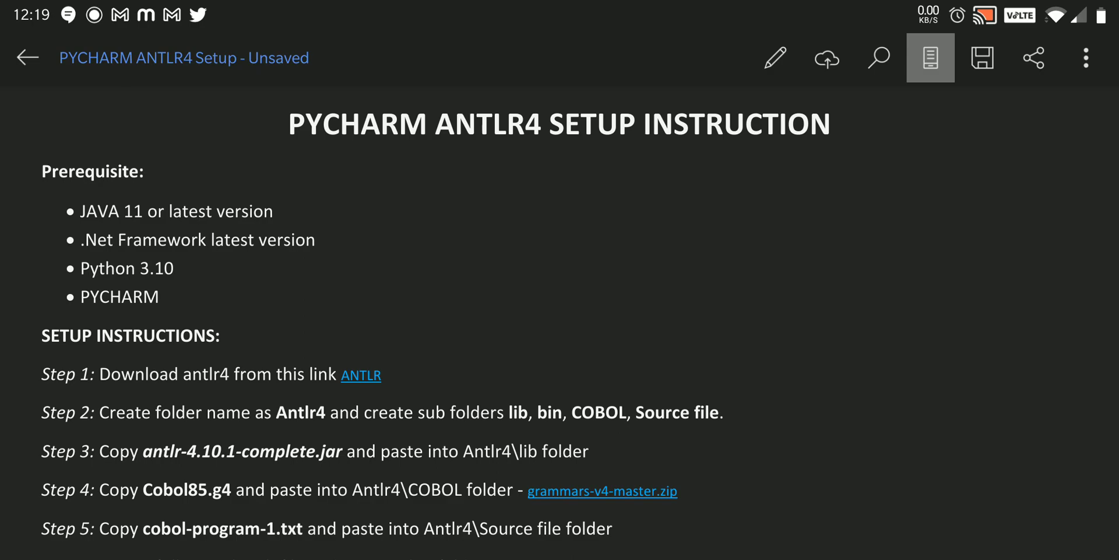
{"action": "scroll", "coordinate": [927, 420], "scroll_direction": "down", "scroll_amount": 2}
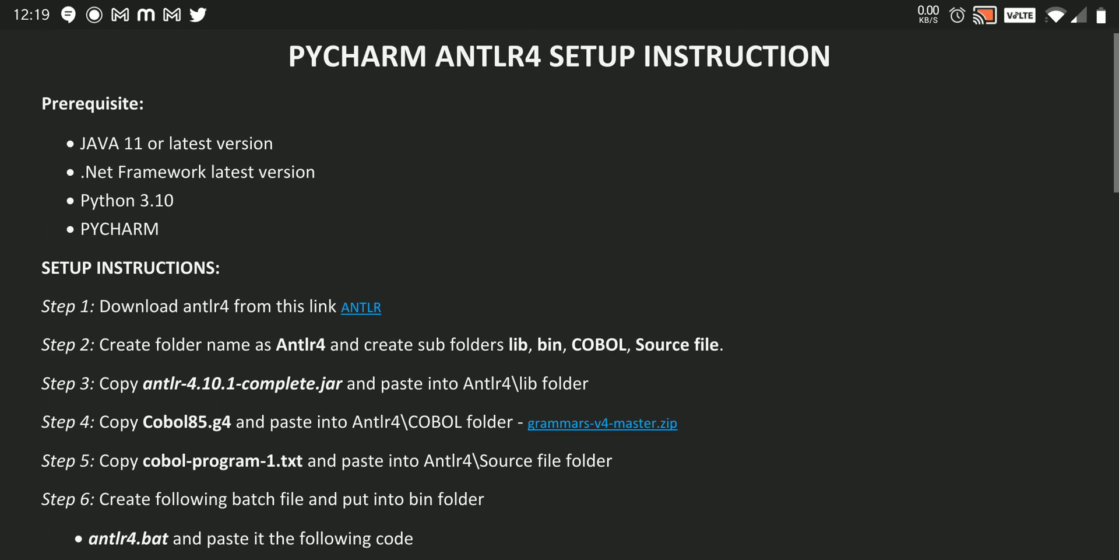
{"action": "scroll", "coordinate": [928, 420], "scroll_direction": "up", "scroll_amount": 2}
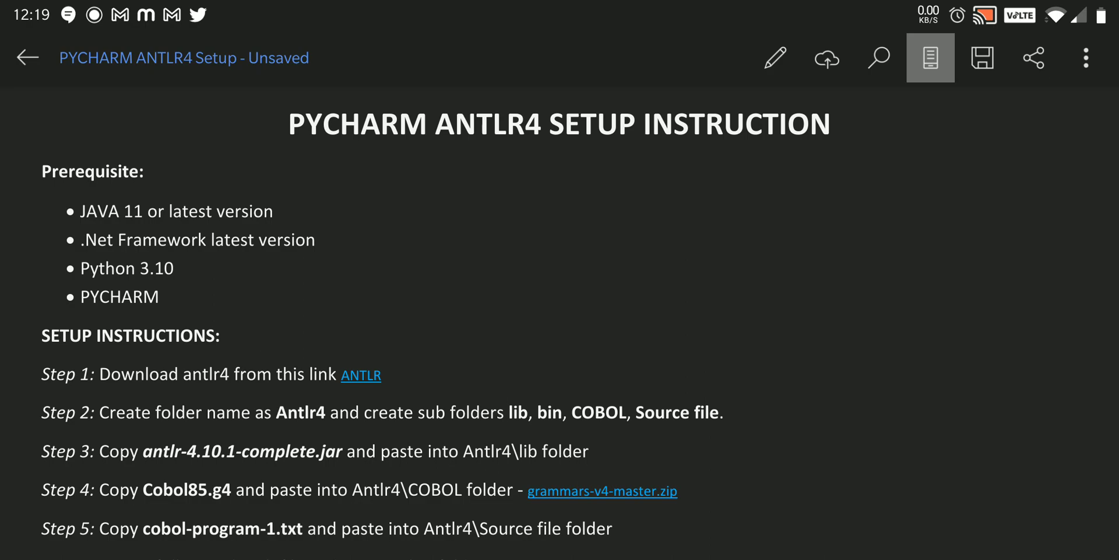
{"action": "left_click", "coordinate": [925, 402]}
{"action": "left_click", "coordinate": [1039, 519]}
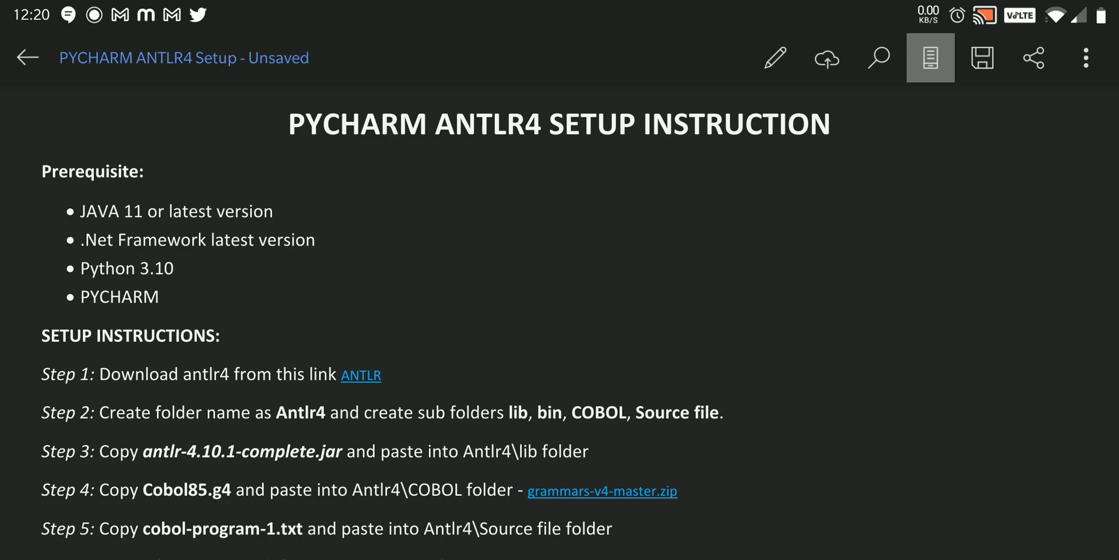